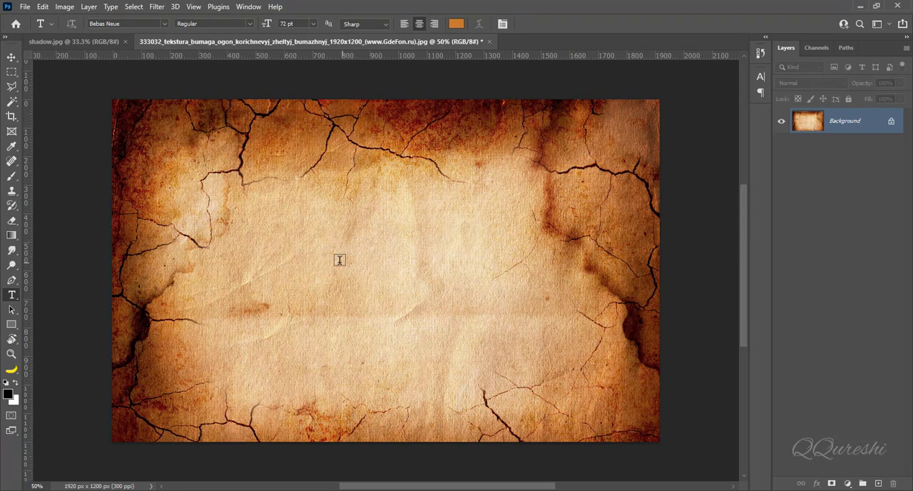
# Step: Add the text TUTELAR in orange Bebas Neue 72 pt and move it to the upper middle of the parchment
pyautogui.click(308, 259)
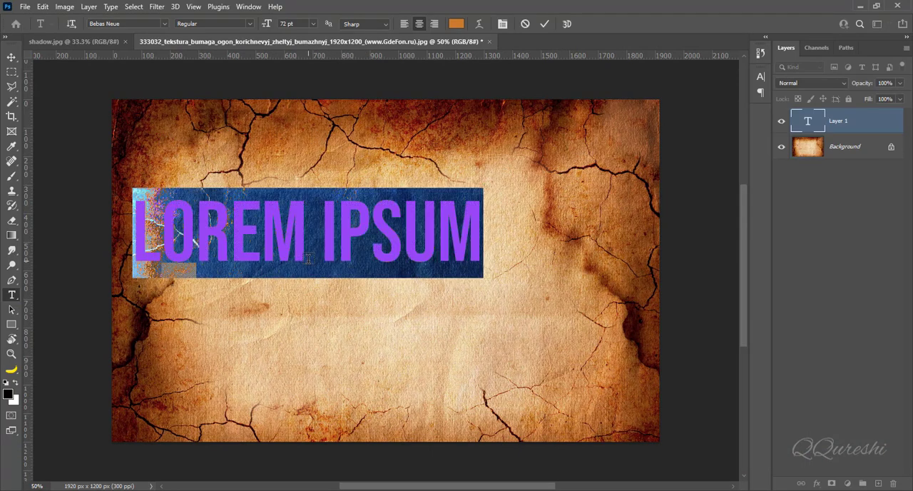
pyautogui.write('TUT')
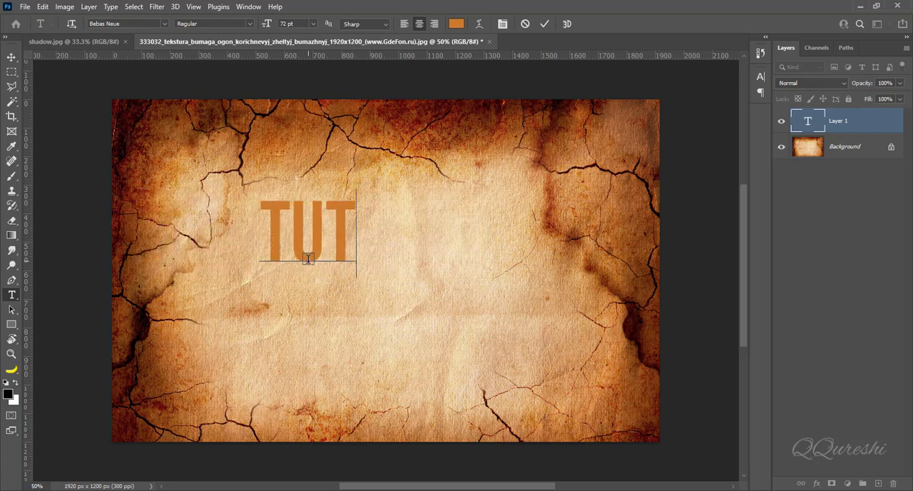
pyautogui.write('ELAR')
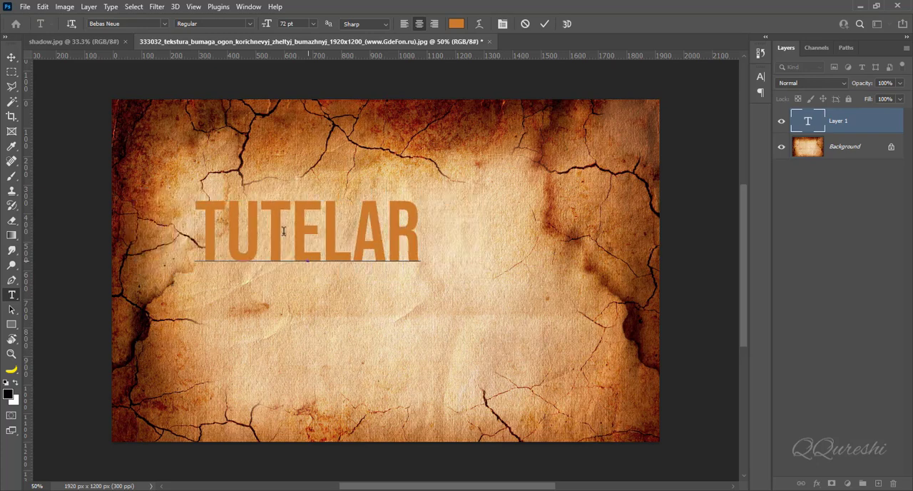
pyautogui.click(11, 57)
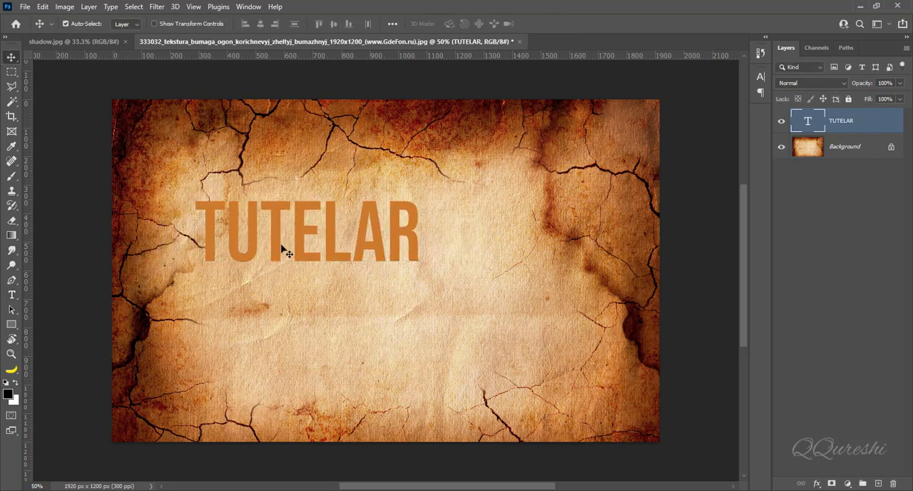
pyautogui.moveTo(300, 247); pyautogui.dragTo(381, 265)
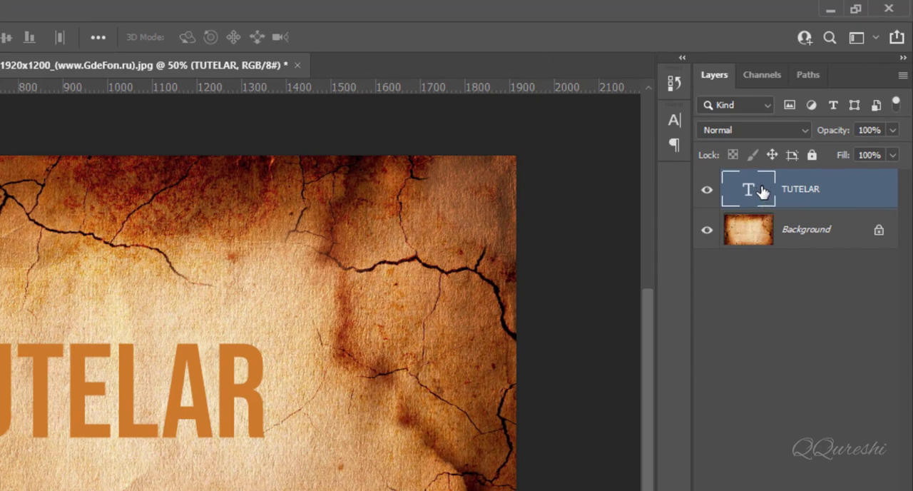
# Step: Duplicate the TUTELAR text layer and rasterize the copy
pyautogui.hotkey('ctrl', 'j')
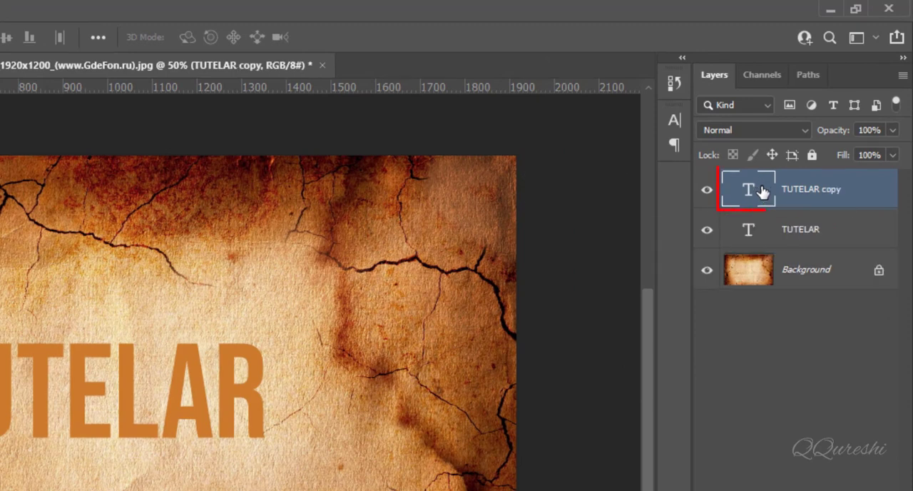
pyautogui.rightClick(817, 194)
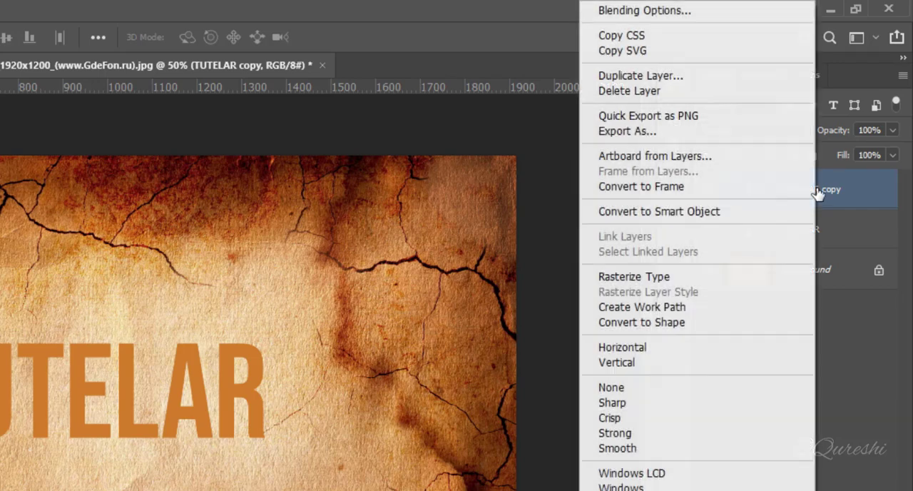
pyautogui.click(664, 280)
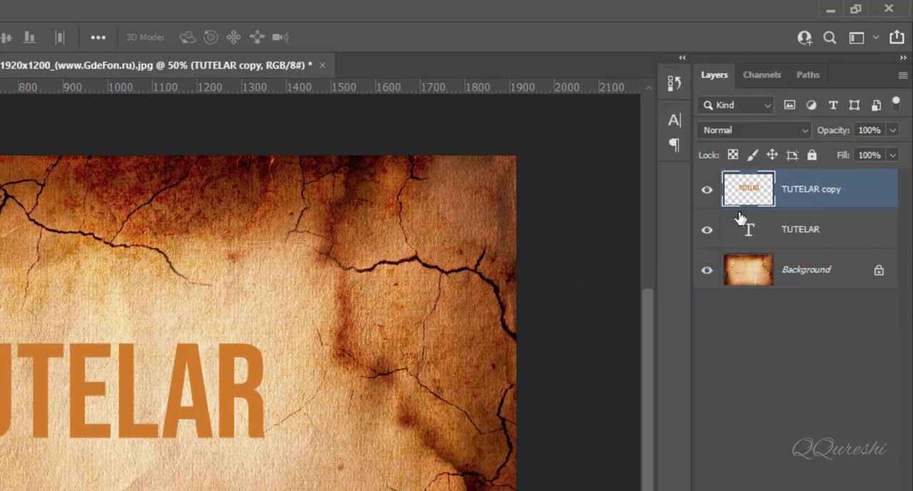
# Step: Rename the rasterized TUTELAR copy as SHADOW
pyautogui.doubleClick(793, 190)
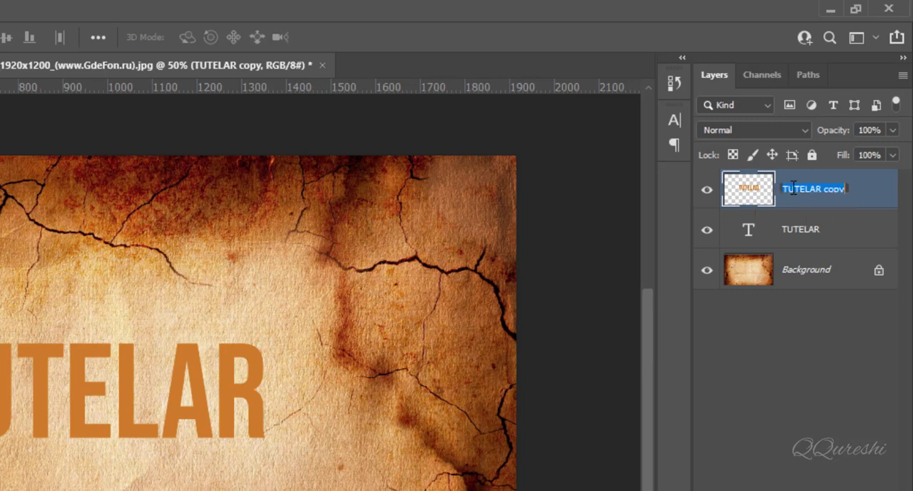
pyautogui.write('SHADO')
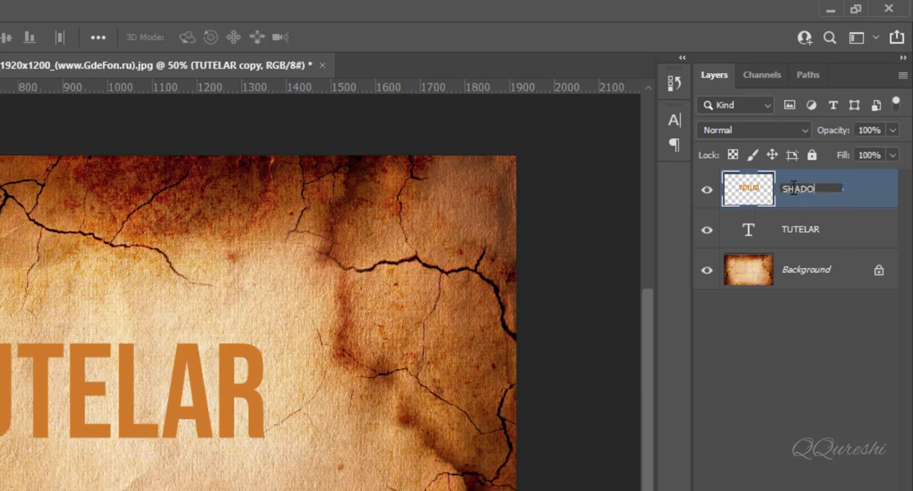
pyautogui.write('W')
pyautogui.press('Return')
# Step: Duplicate the SHADOW layer and rename the copy as TEXT
pyautogui.hotkey('ctrl', 'j')
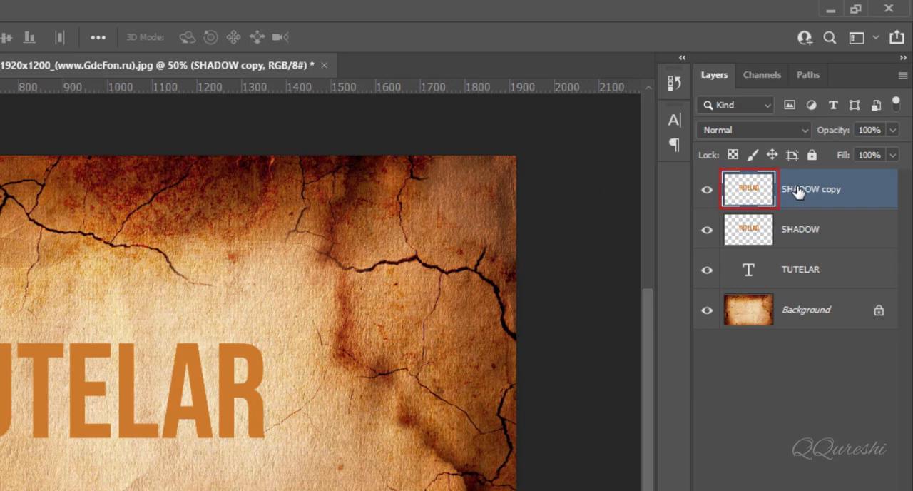
pyautogui.doubleClick(798, 190)
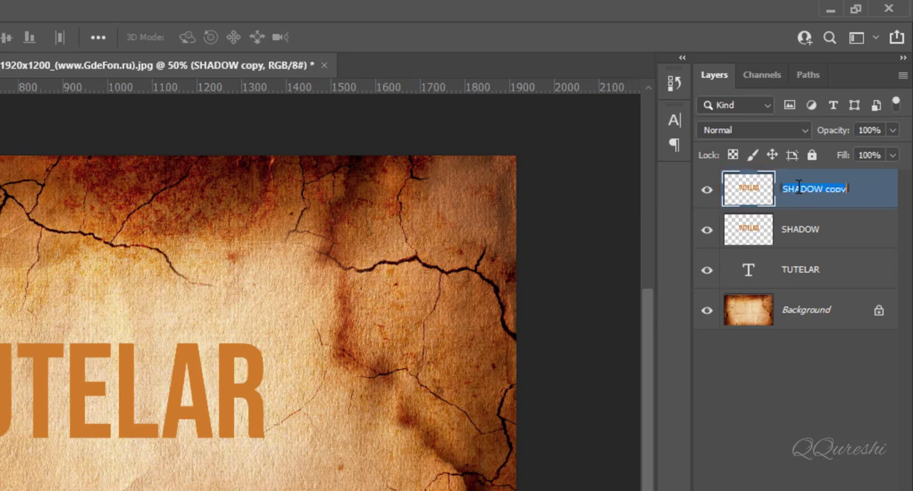
pyautogui.write('T')
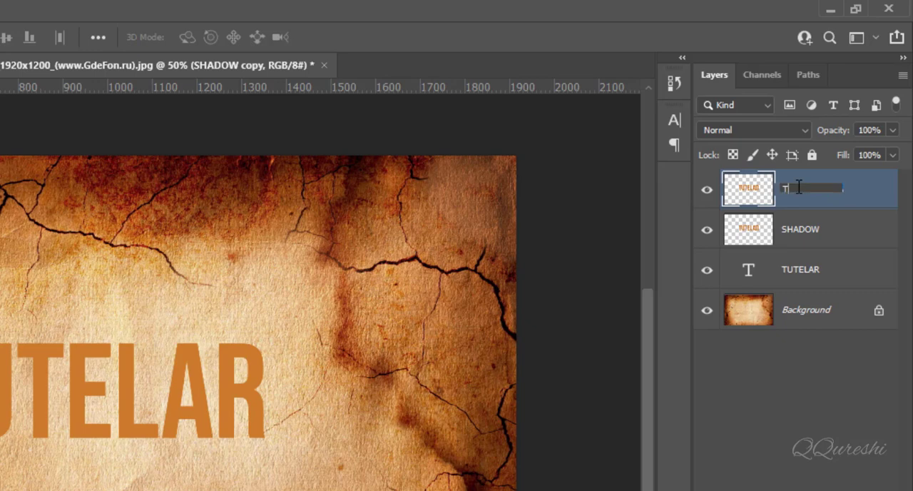
pyautogui.write('EXT')
pyautogui.press('Return')
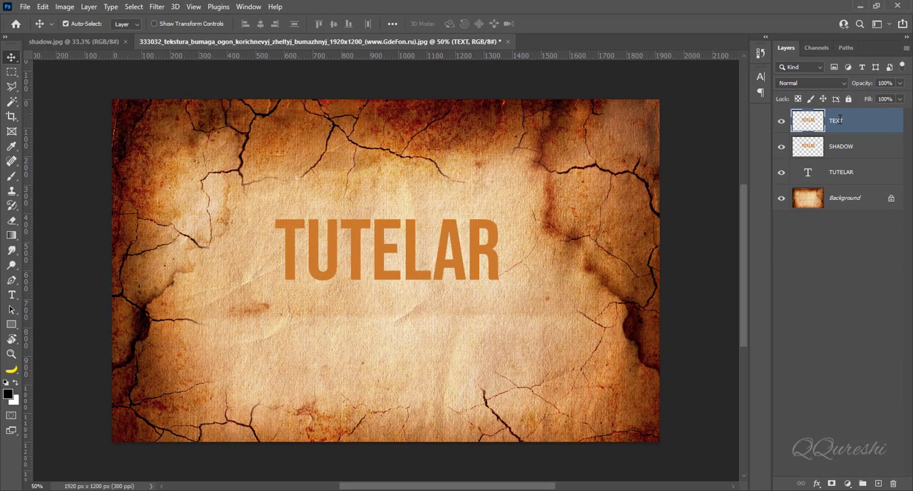
# Step: Fill the lettering on the SHADOW layer with the black foreground colour through a selection of its pixels, and deselect
pyautogui.click(839, 146)
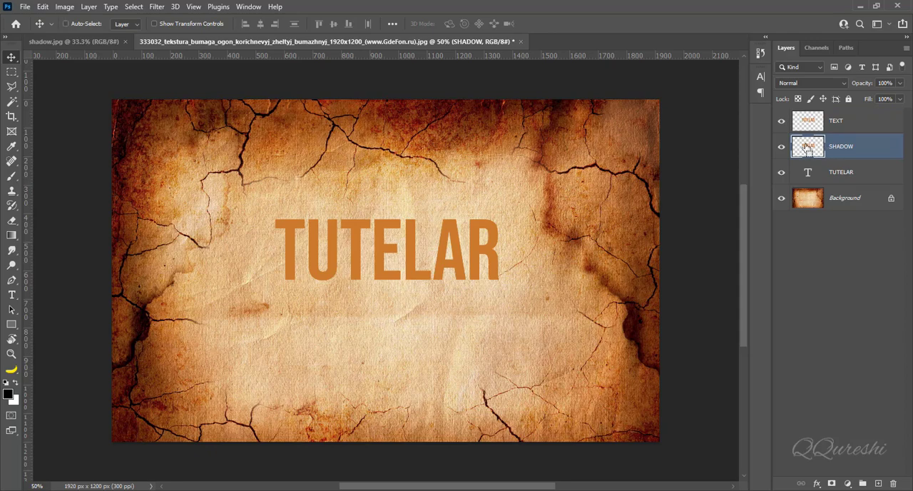
pyautogui.keyDown('ctrl'); pyautogui.click(808, 148); pyautogui.keyUp('ctrl')
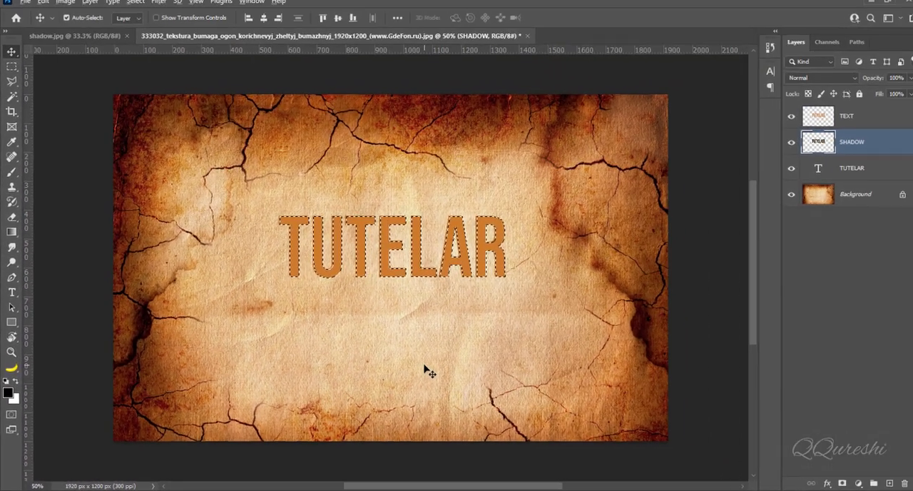
pyautogui.hotkey('alt', 'Delete')
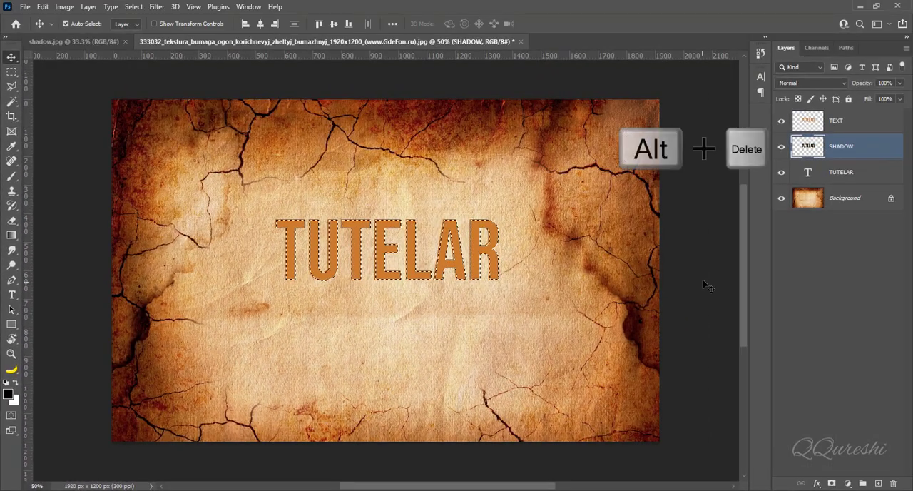
pyautogui.click(781, 123)
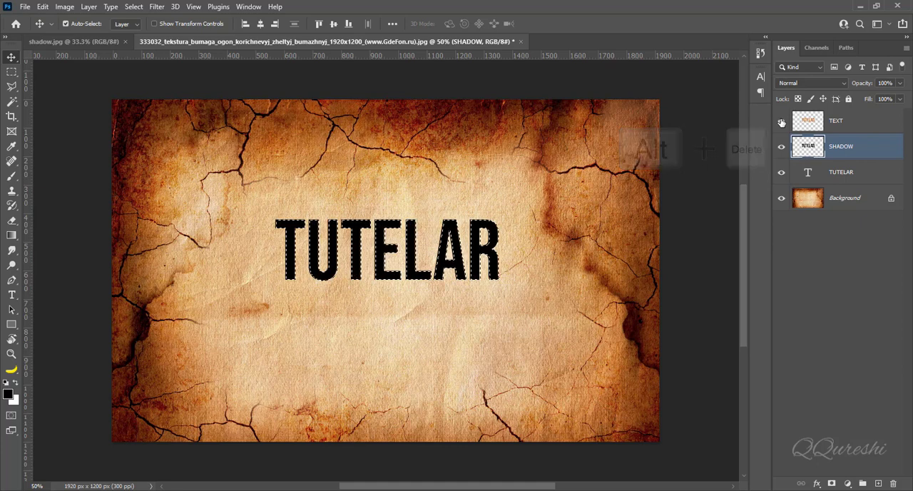
pyautogui.click(781, 123)
pyautogui.hotkey('ctrl', 'd')
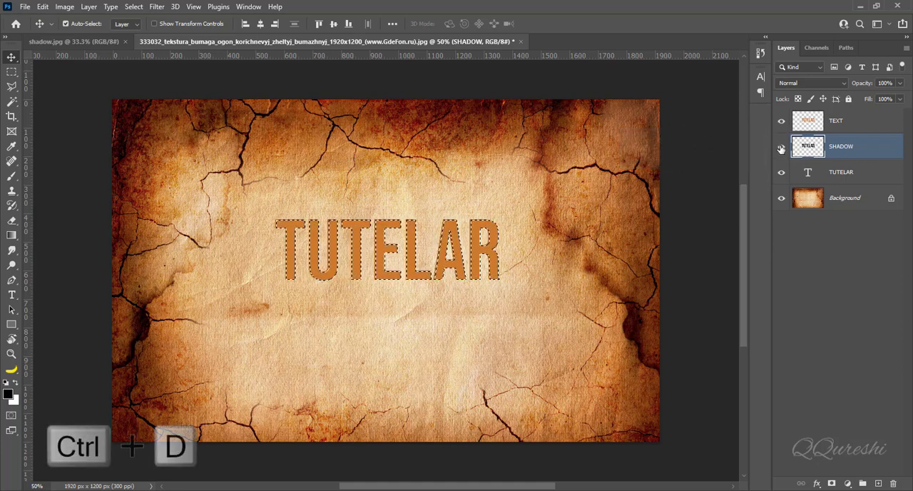
pyautogui.hotkey('ctrl', 'd')
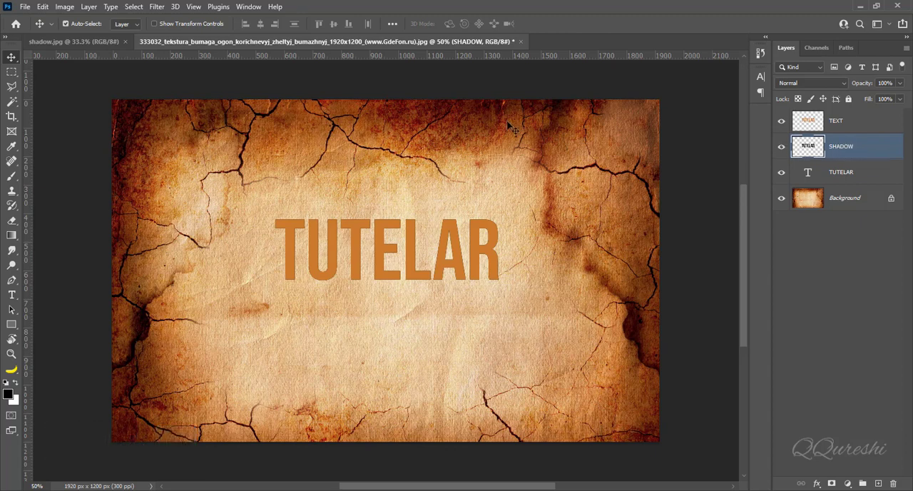
# Step: Start a Path Blur on the SHADOW layer with Centered Blur off and the path aimed steeply down and slightly left
pyautogui.click(156, 7)
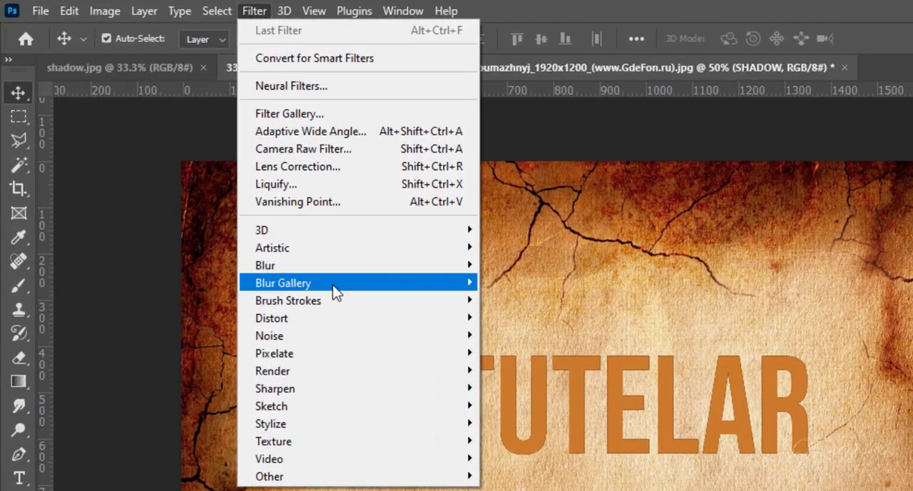
pyautogui.moveTo(448, 283)
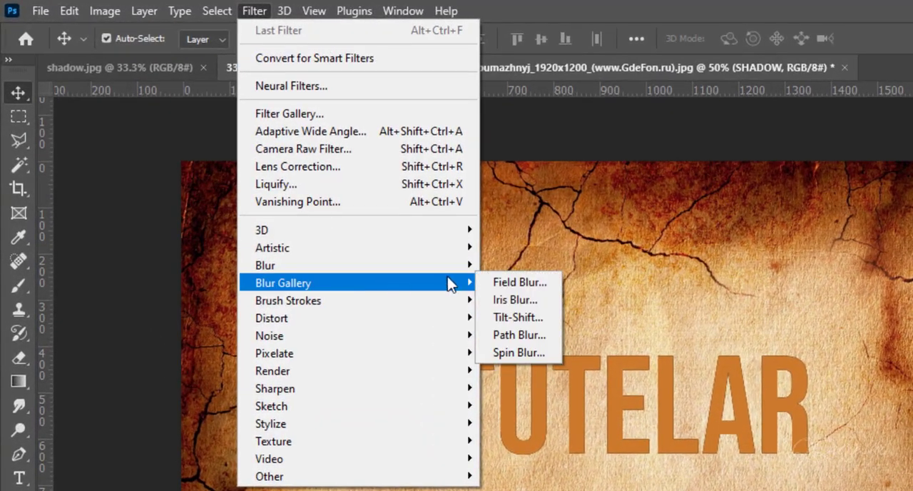
pyautogui.click(518, 336)
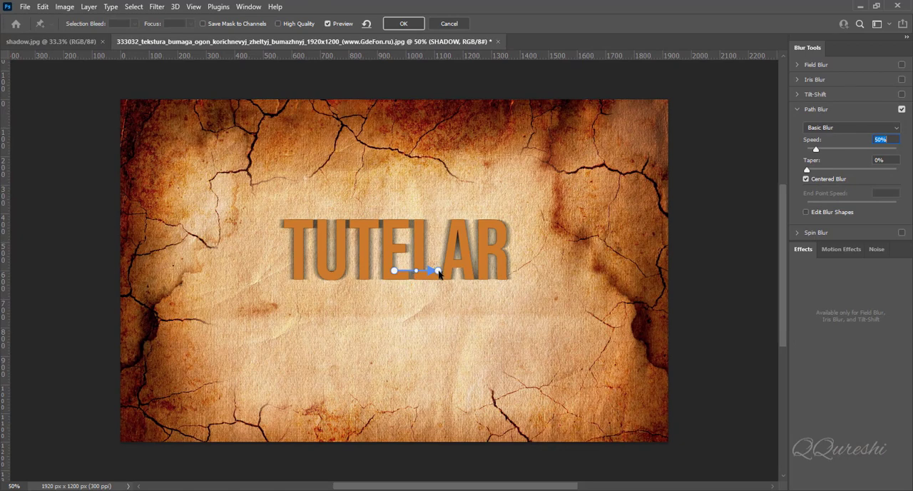
pyautogui.moveTo(438, 271); pyautogui.dragTo(383, 310)
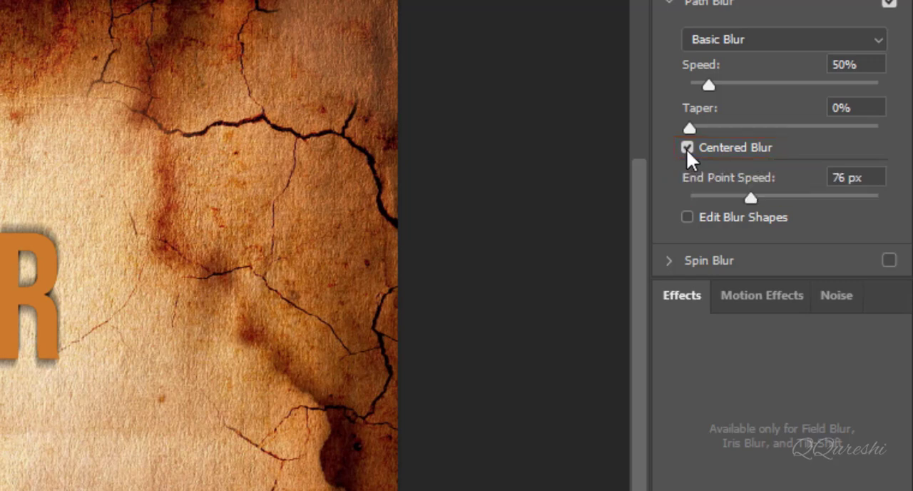
pyautogui.click(686, 149)
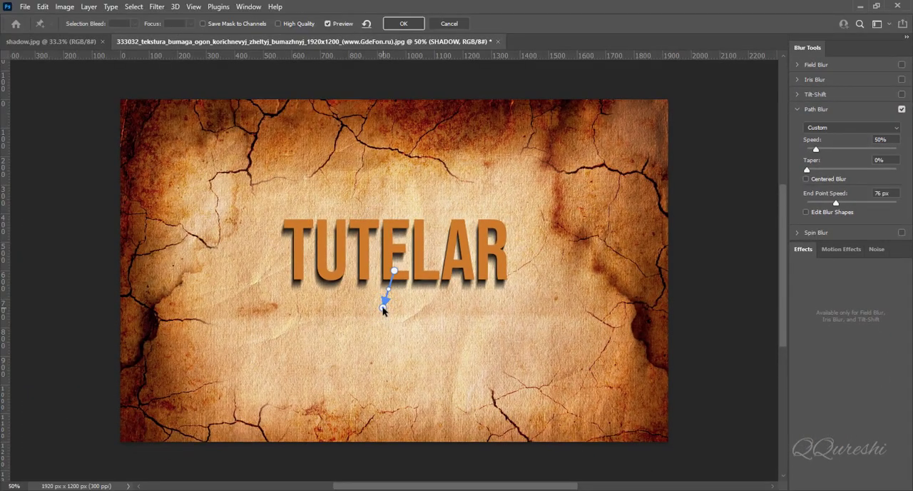
pyautogui.moveTo(383, 307); pyautogui.dragTo(371, 327)
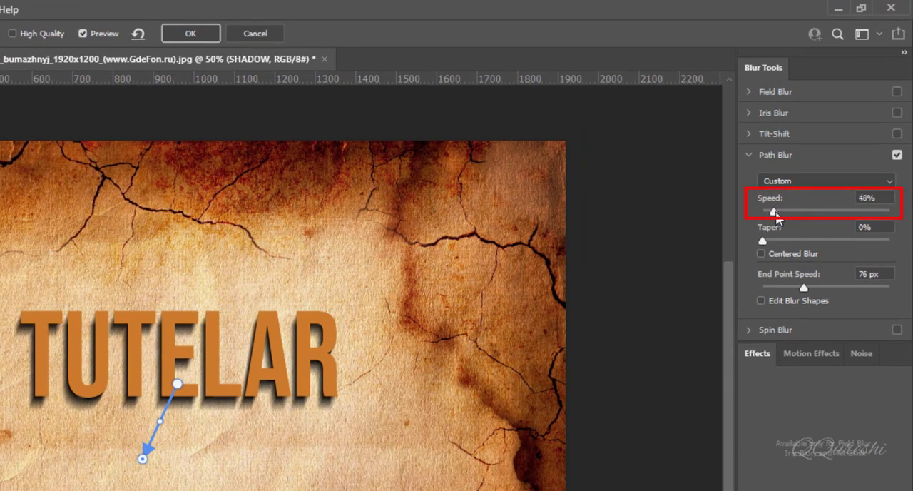
# Step: Set the Path Blur's Speed to 115% and Taper to 13%, and shorten the blur path slightly
pyautogui.moveTo(776, 215); pyautogui.dragTo(791, 212)
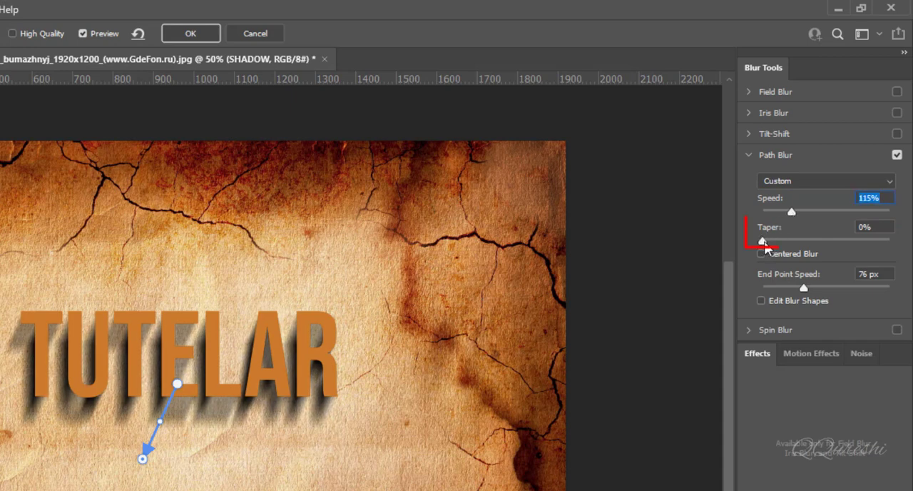
pyautogui.moveTo(765, 244); pyautogui.dragTo(796, 242)
pyautogui.moveTo(146, 459)
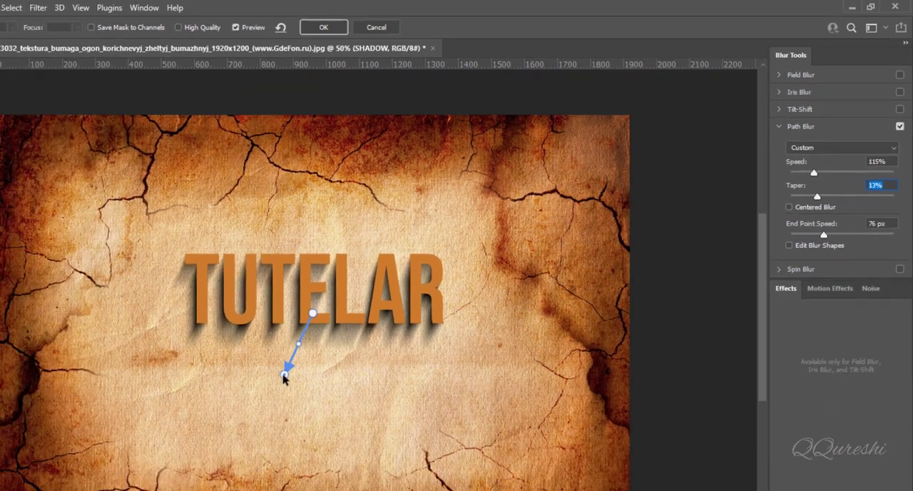
pyautogui.moveTo(146, 457); pyautogui.dragTo(159, 455)
pyautogui.moveTo(374, 324); pyautogui.dragTo(374, 316)
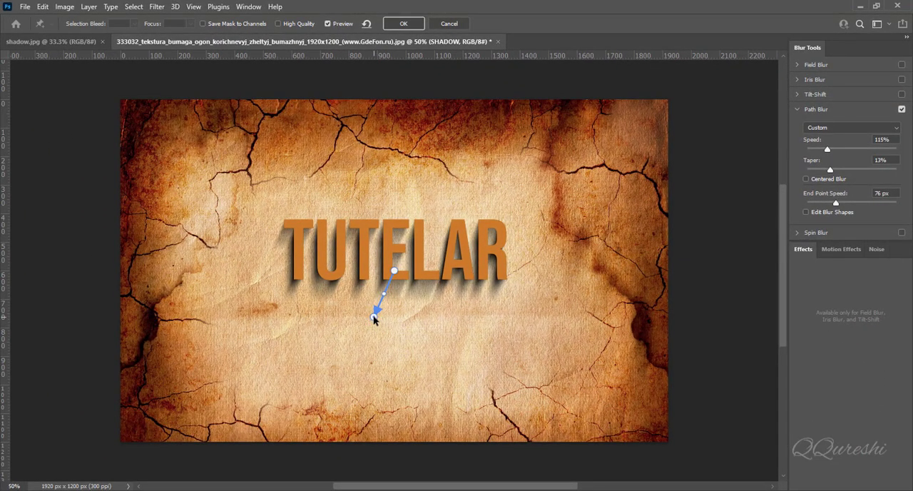
# Step: Apply the Path Blur and compare the lettering with the SHADOW layer hidden and shown
pyautogui.click(405, 25)
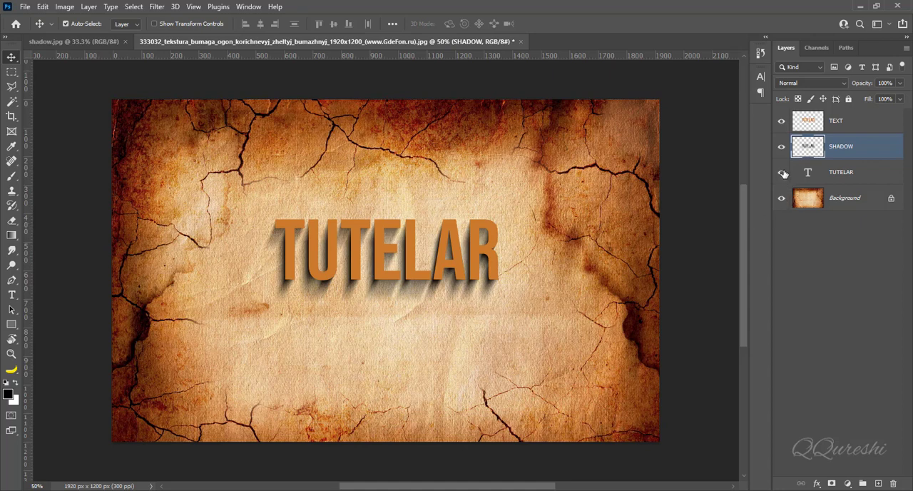
pyautogui.click(781, 148)
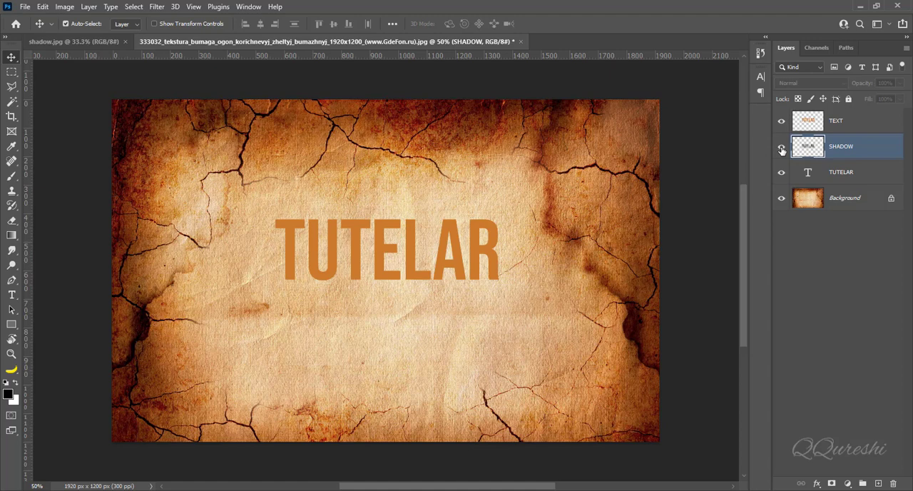
pyautogui.click(782, 147)
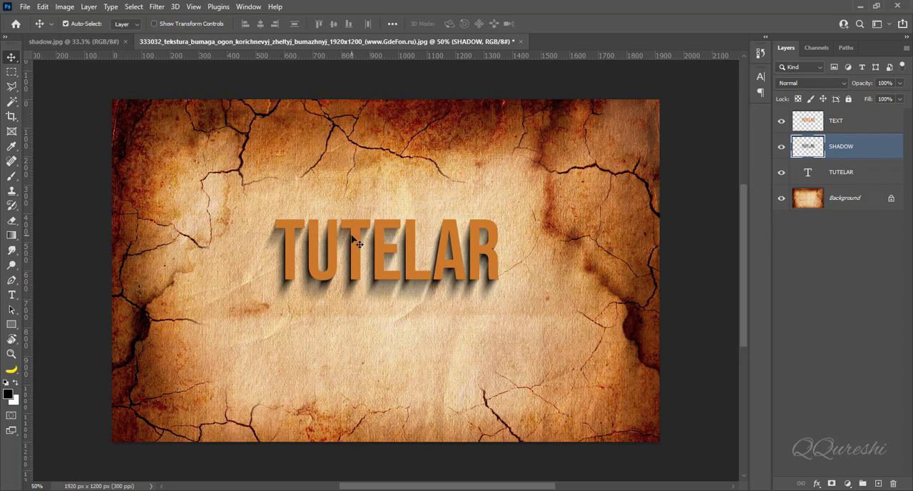
# Step: Switch to the shadow.jpg document and duplicate its Background layer
pyautogui.click(95, 40)
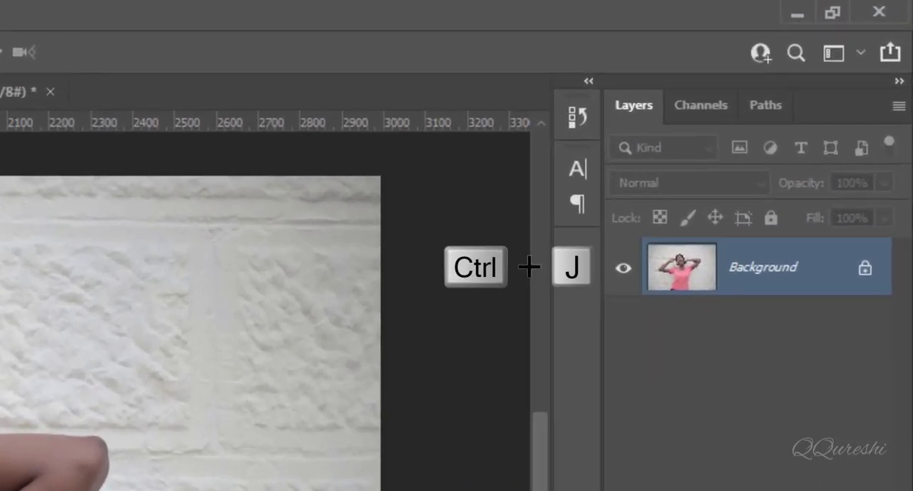
pyautogui.hotkey('ctrl', 'j')
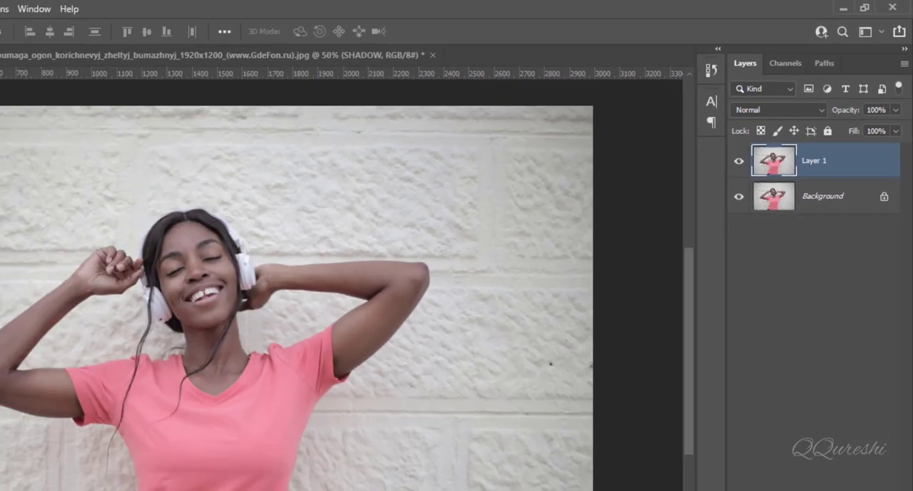
# Step: Select the woman with Select Subject, copy her to a new layer, and name that layer SHADOW
pyautogui.click(157, 8)
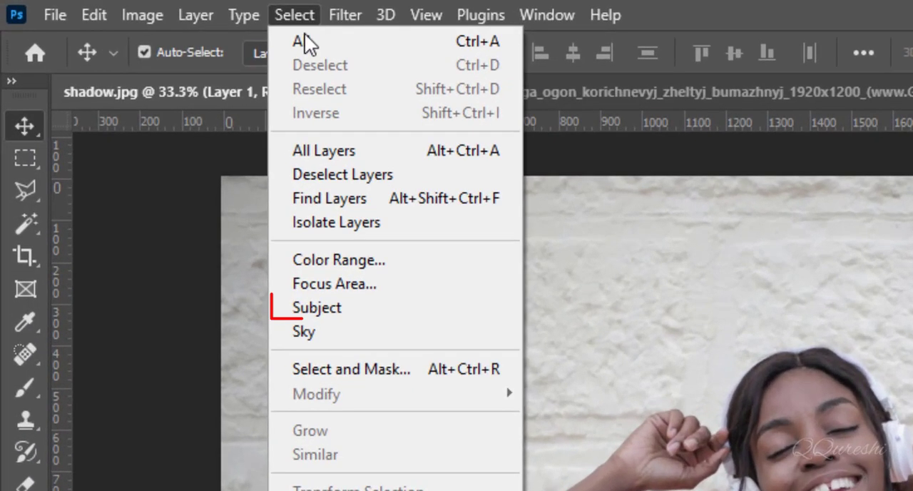
pyautogui.click(361, 307)
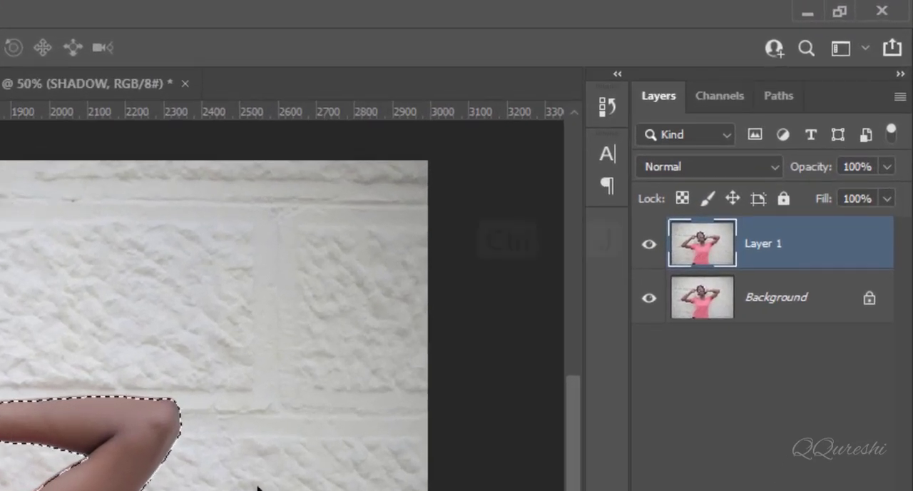
pyautogui.hotkey('ctrl', 'j')
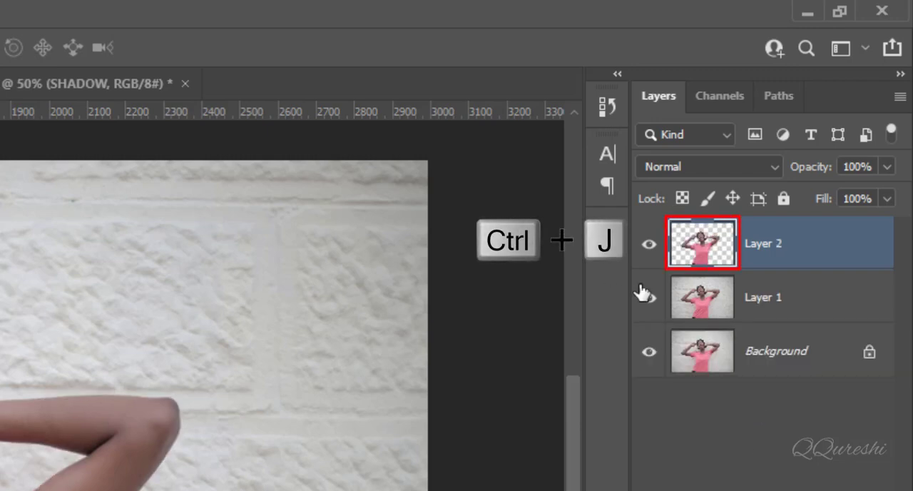
pyautogui.doubleClick(768, 244)
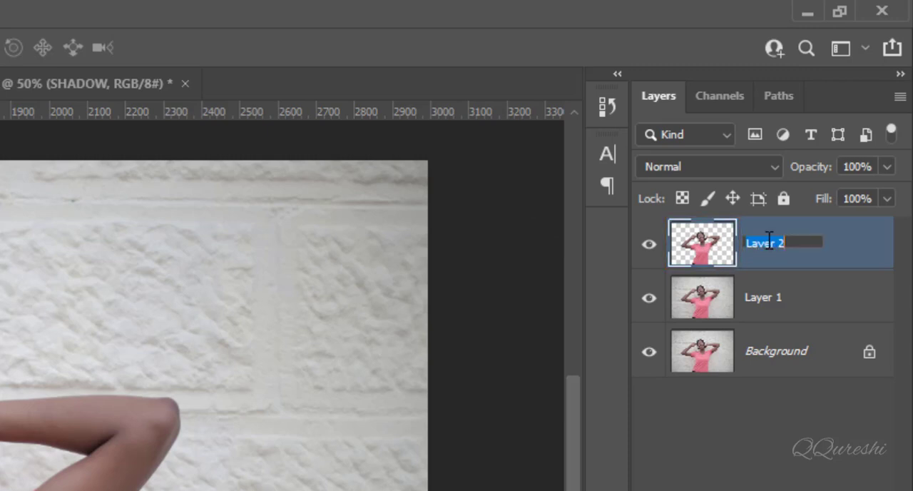
pyautogui.write('SHADOW')
pyautogui.press('Return')
# Step: Duplicate the SHADOW layer and rename the copy MODEL
pyautogui.hotkey('ctrl', 'j')
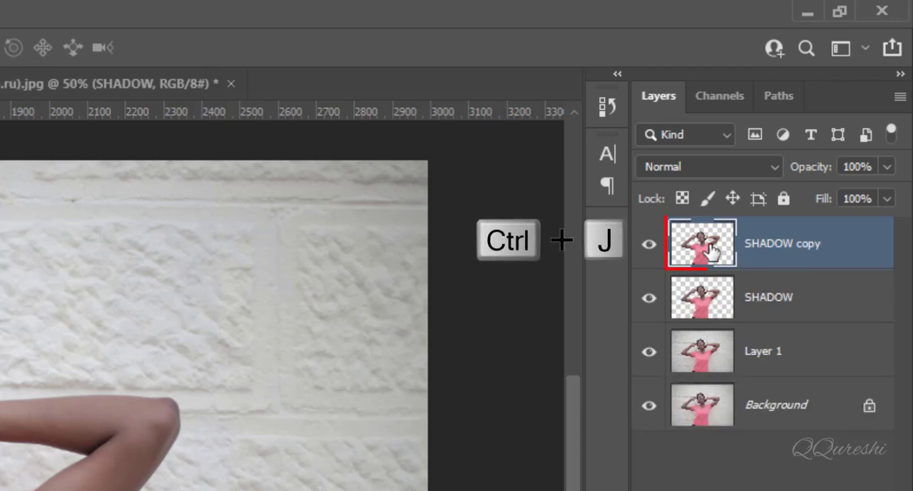
pyautogui.doubleClick(775, 246)
pyautogui.write('MODEL')
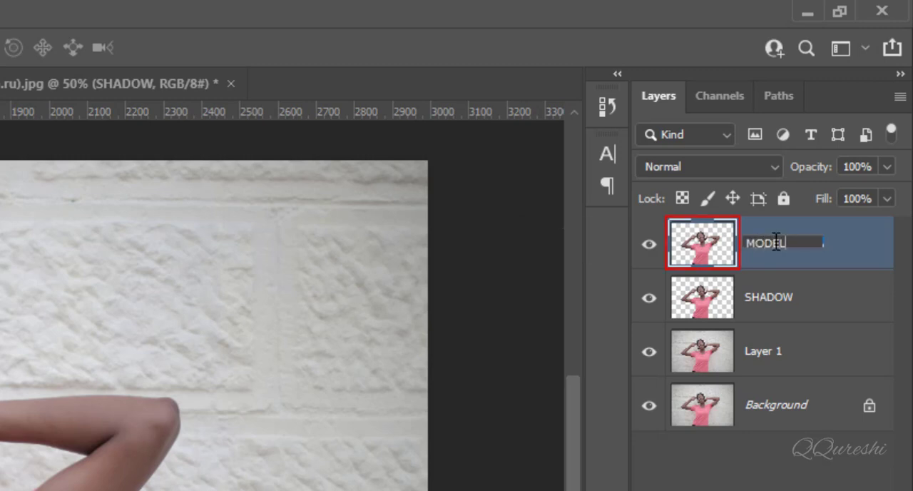
pyautogui.press('Return')
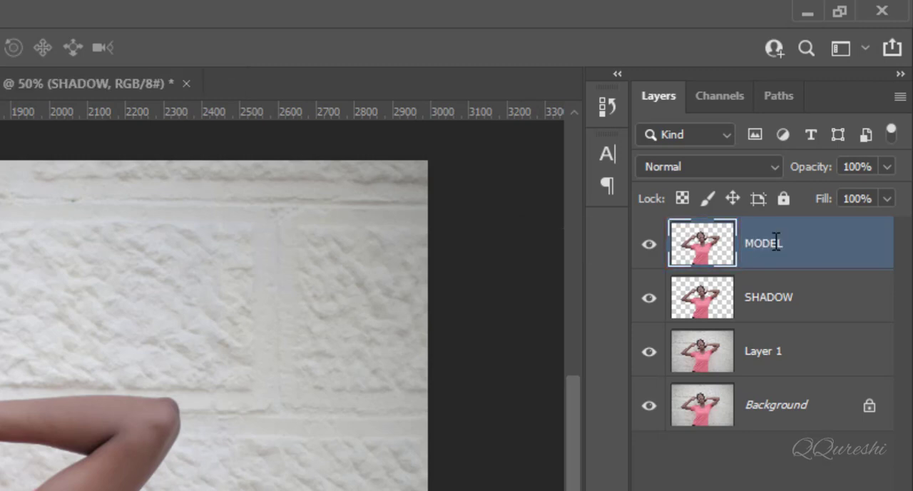
# Step: Fill the woman's silhouette on the SHADOW layer with black, check it with MODEL hidden, and clear the selection
pyautogui.click(765, 299)
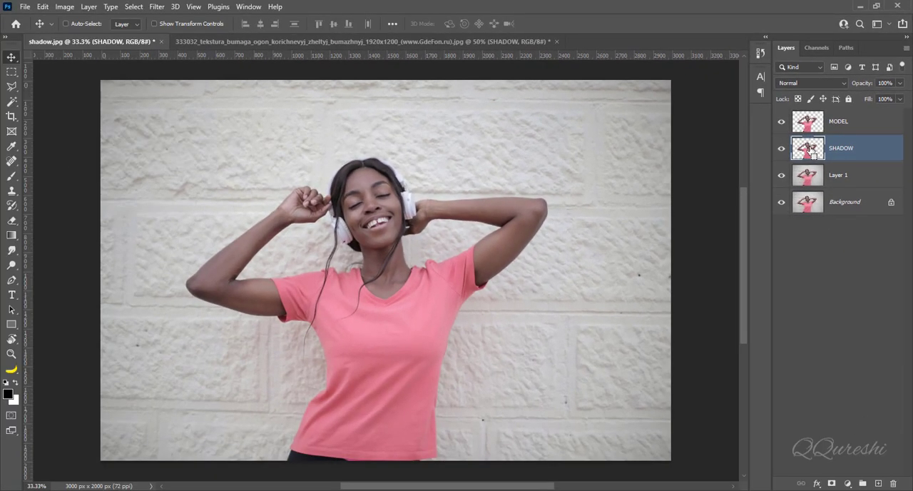
pyautogui.keyDown('ctrl'); pyautogui.click(812, 151); pyautogui.keyUp('ctrl')
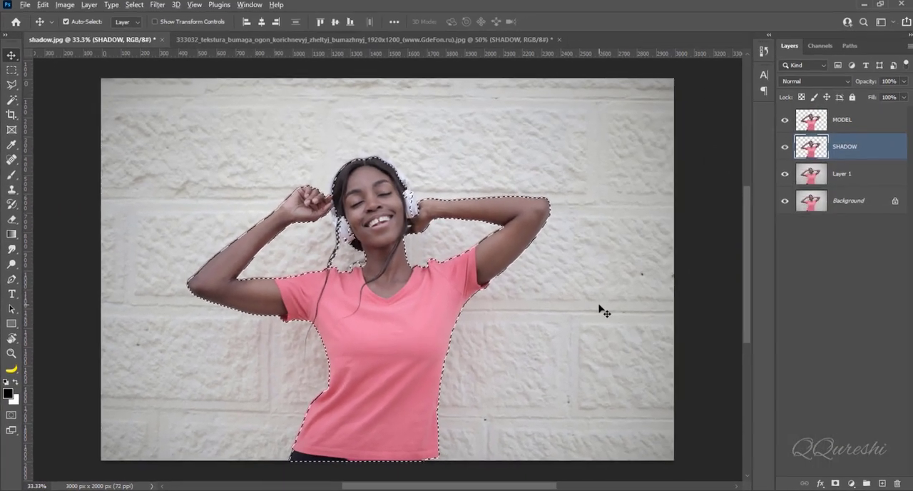
pyautogui.hotkey('alt', 'Delete')
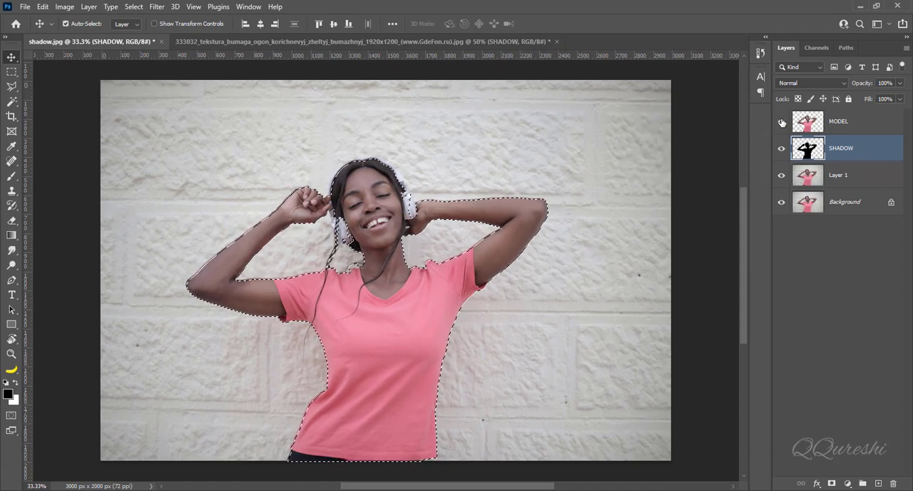
pyautogui.click(781, 123)
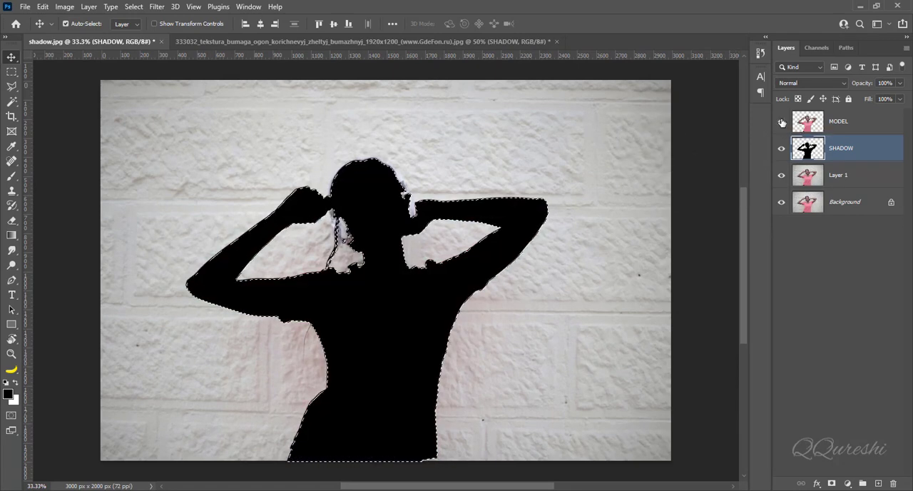
pyautogui.click(781, 123)
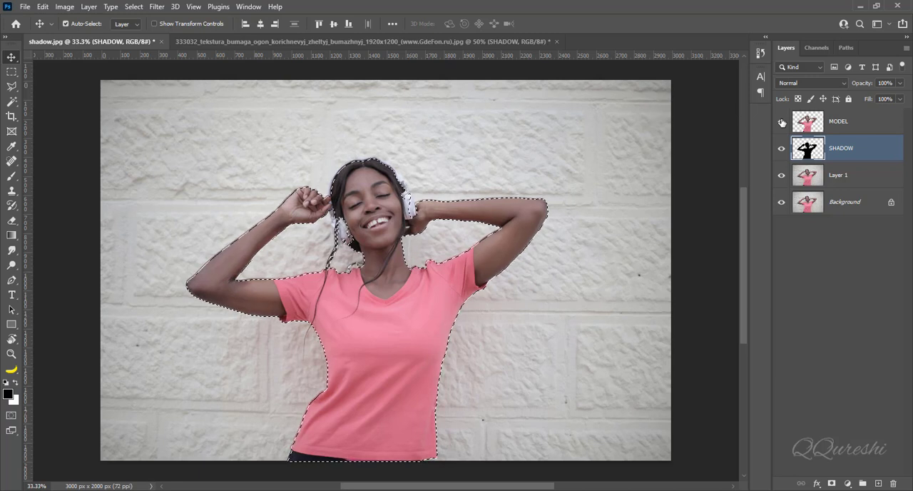
pyautogui.hotkey('ctrl', 'd')
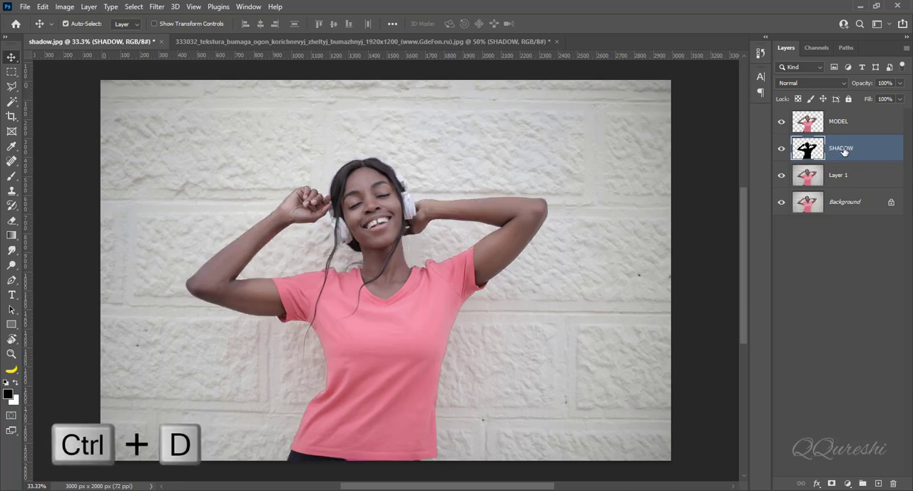
# Step: Start a Path Blur on the SHADOW layer with Centered Blur off
pyautogui.click(157, 7)
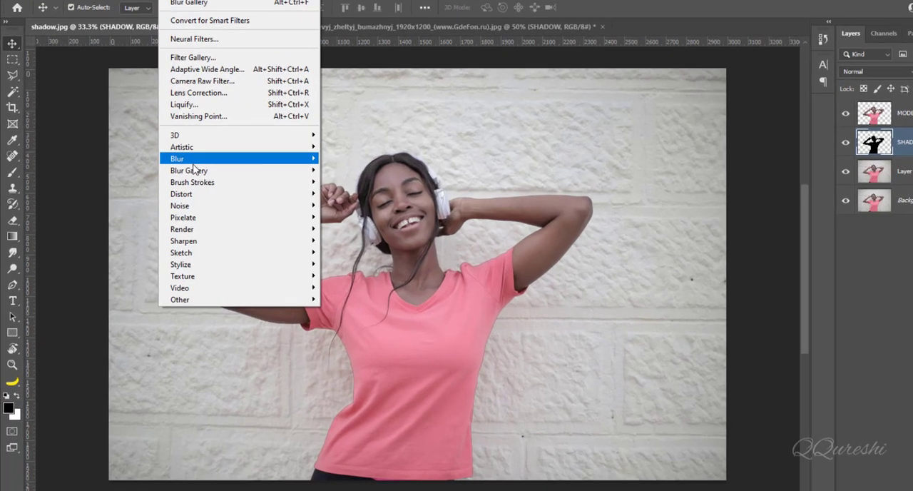
pyautogui.moveTo(179, 174)
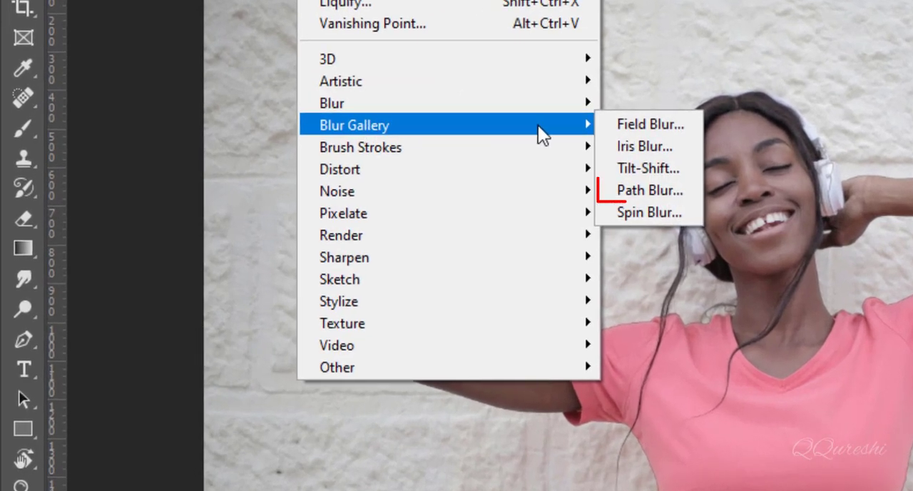
pyautogui.click(649, 189)
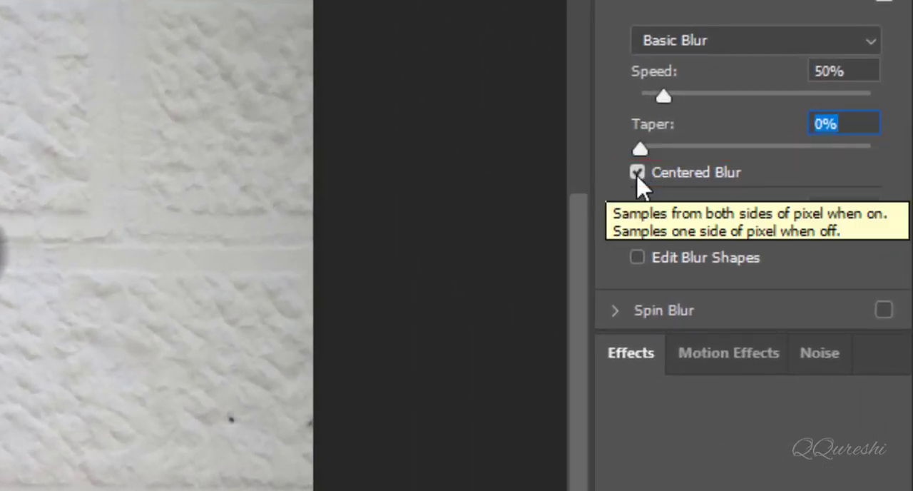
pyautogui.click(637, 178)
pyautogui.click(638, 178)
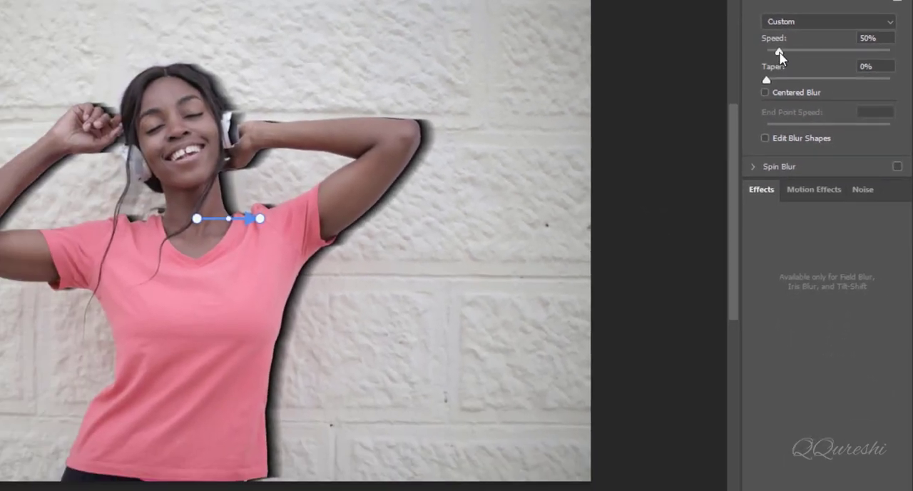
# Step: Apply the Path Blur with Speed 131%, Taper 16% and the path aimed right and slightly downward
pyautogui.moveTo(714, 77); pyautogui.dragTo(739, 77)
pyautogui.moveTo(797, 54); pyautogui.dragTo(799, 52)
pyautogui.moveTo(263, 219); pyautogui.dragTo(291, 225)
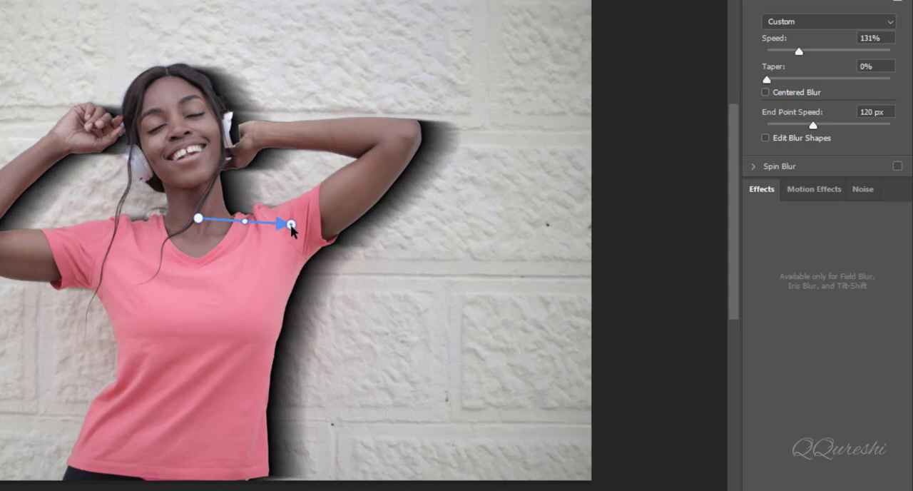
pyautogui.click(773, 80)
pyautogui.moveTo(777, 83); pyautogui.dragTo(806, 90)
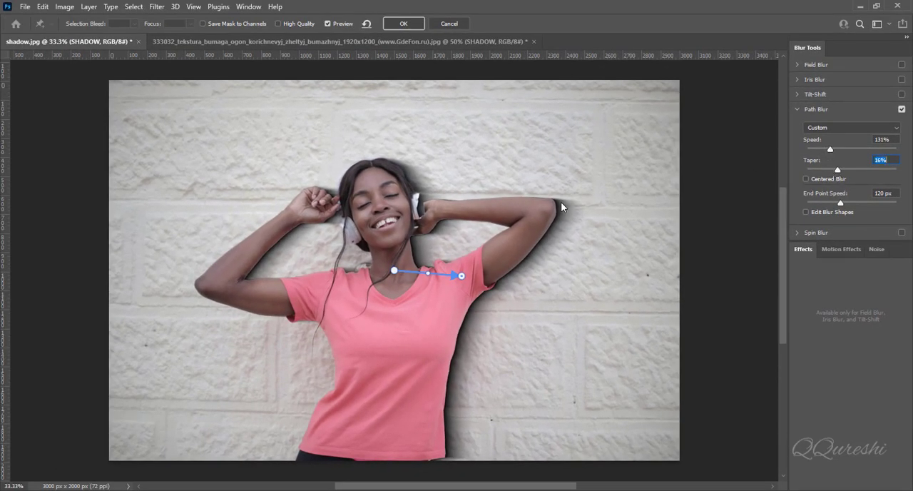
pyautogui.click(402, 25)
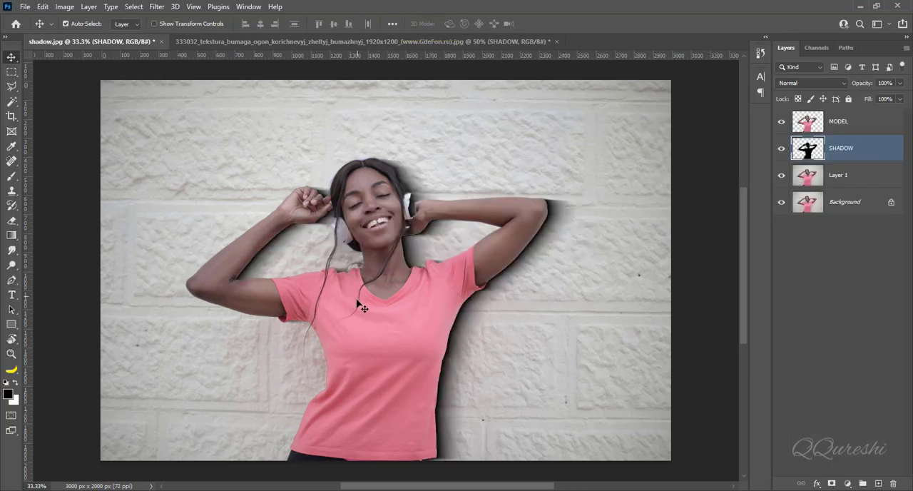
# Step: Soften the SHADOW layer with a Gaussian Blur of 6.0 pixels radius
pyautogui.click(155, 8)
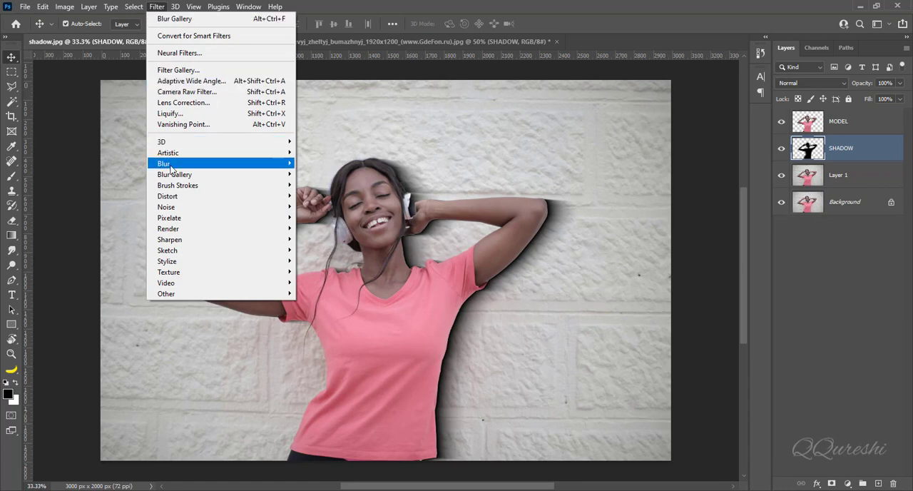
pyautogui.moveTo(169, 165)
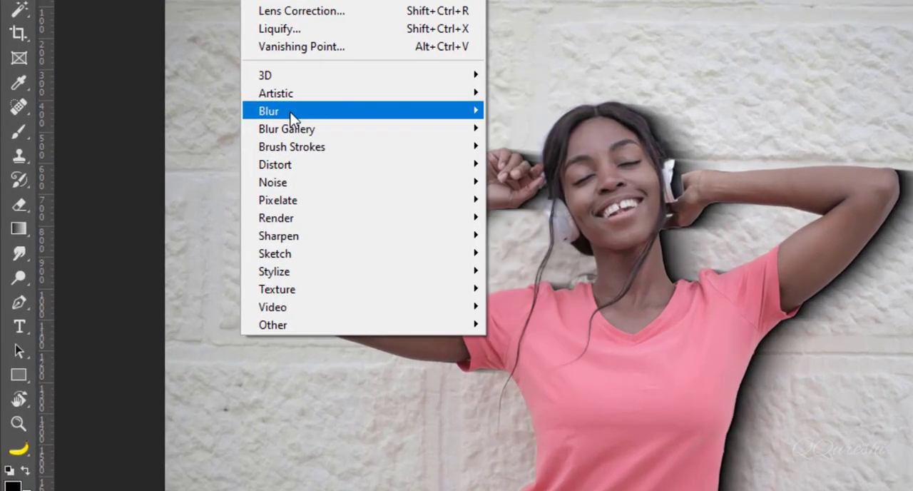
pyautogui.moveTo(472, 112)
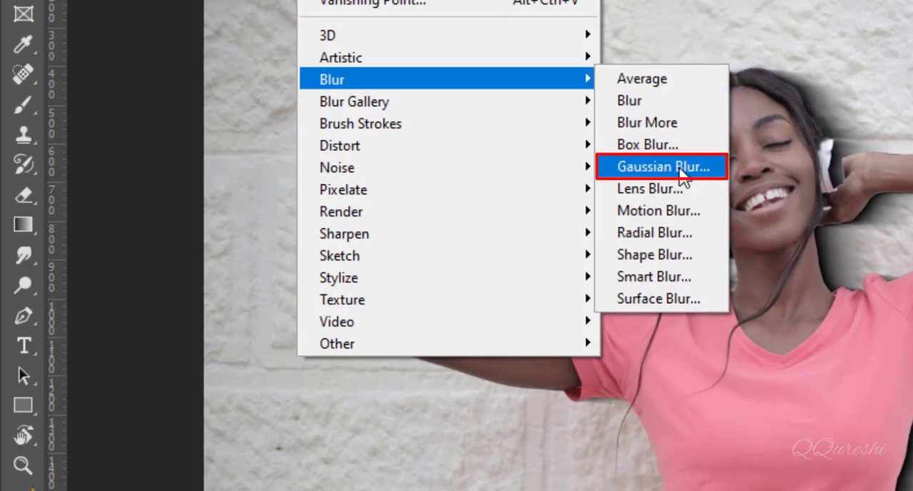
pyautogui.click(679, 168)
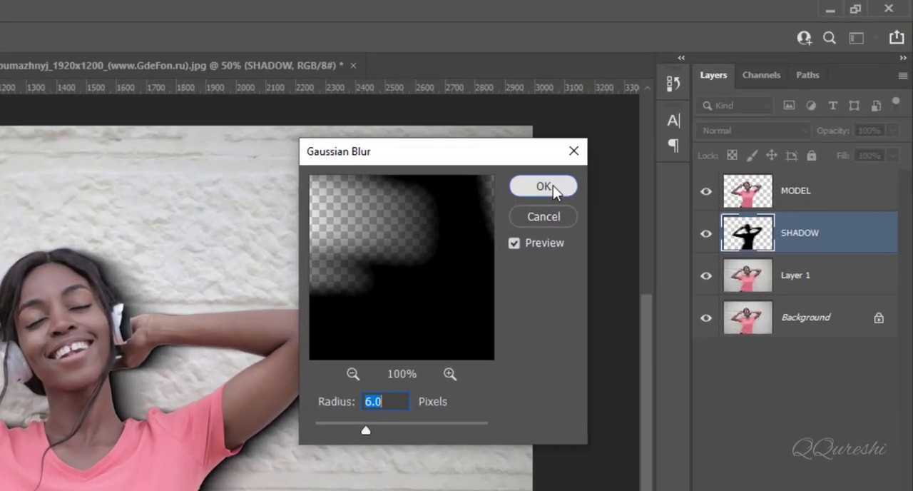
pyautogui.click(681, 120)
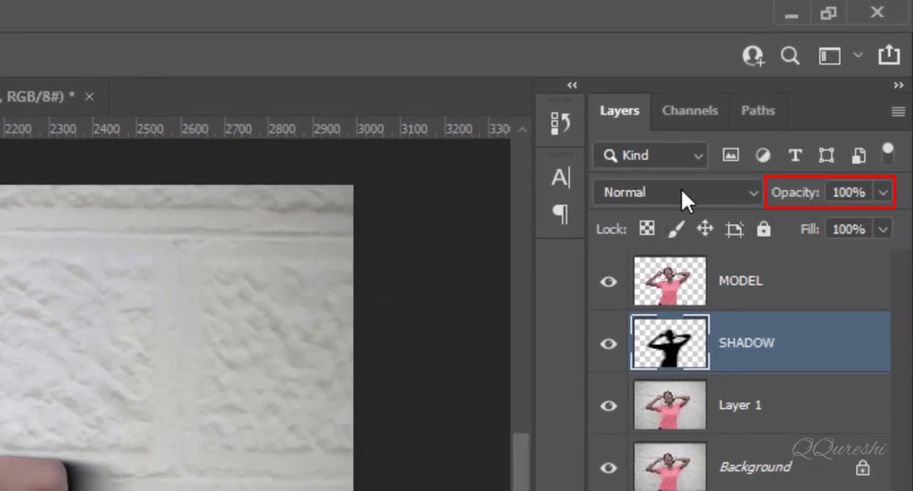
# Step: Set the SHADOW layer's opacity to 50% and compare the photo with that layer hidden and shown
pyautogui.click(849, 194)
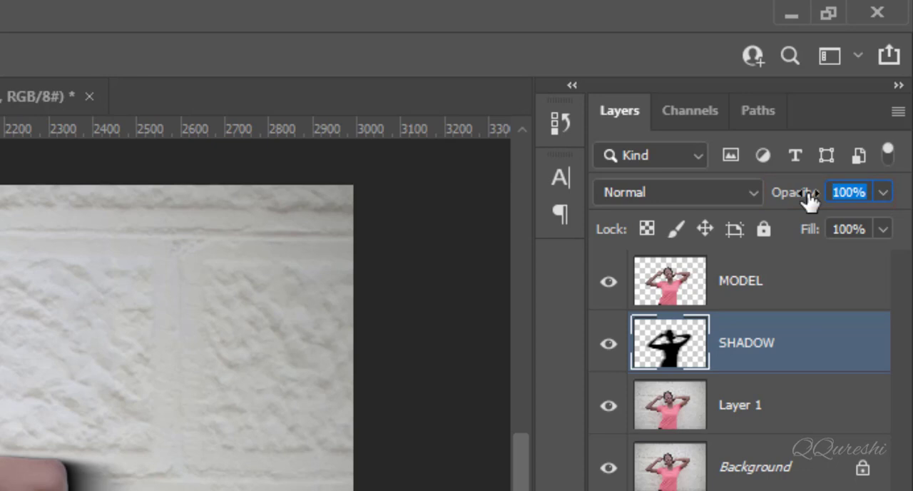
pyautogui.write('40')
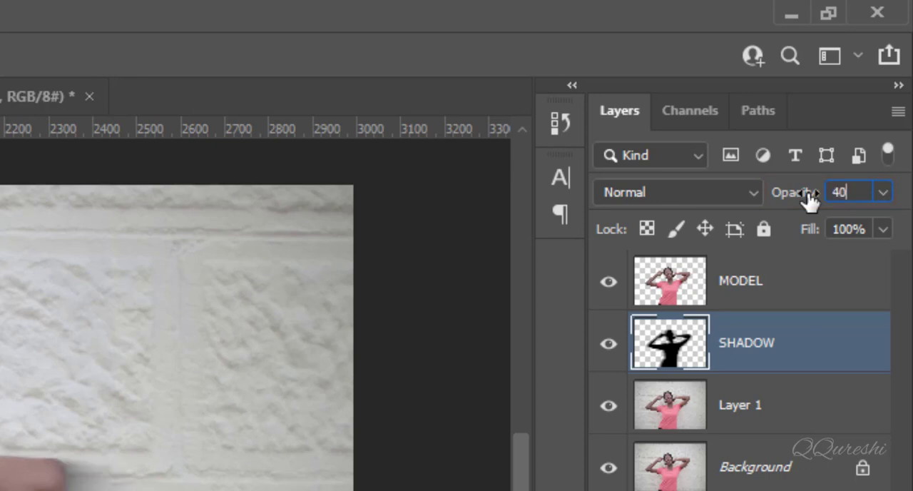
pyautogui.press('Return')
pyautogui.write('50')
pyautogui.press('Return')
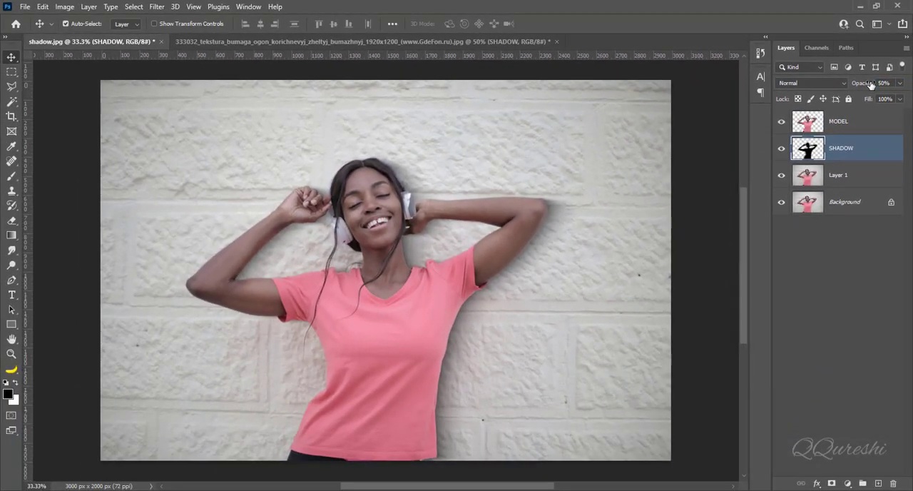
pyautogui.click(780, 149)
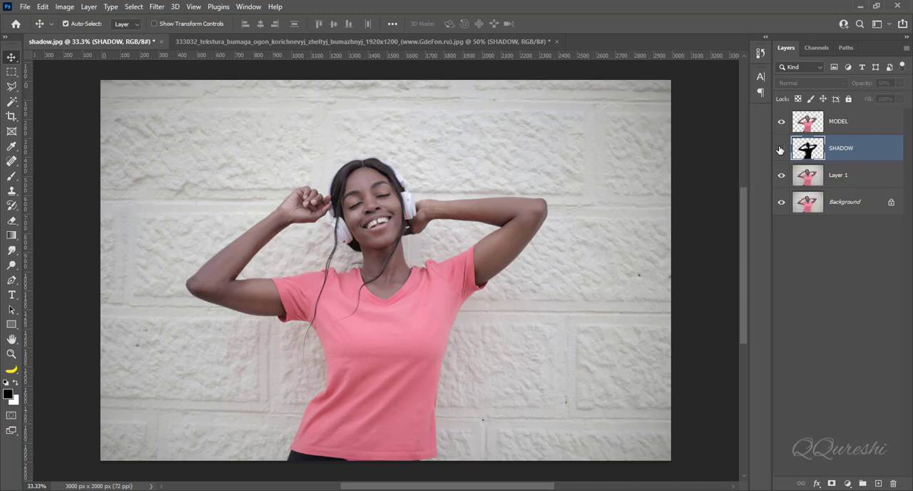
pyautogui.click(780, 149)
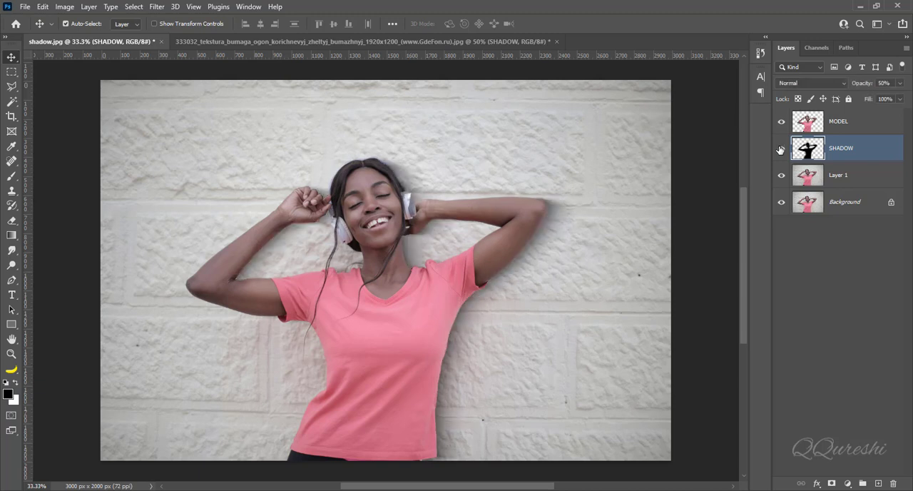